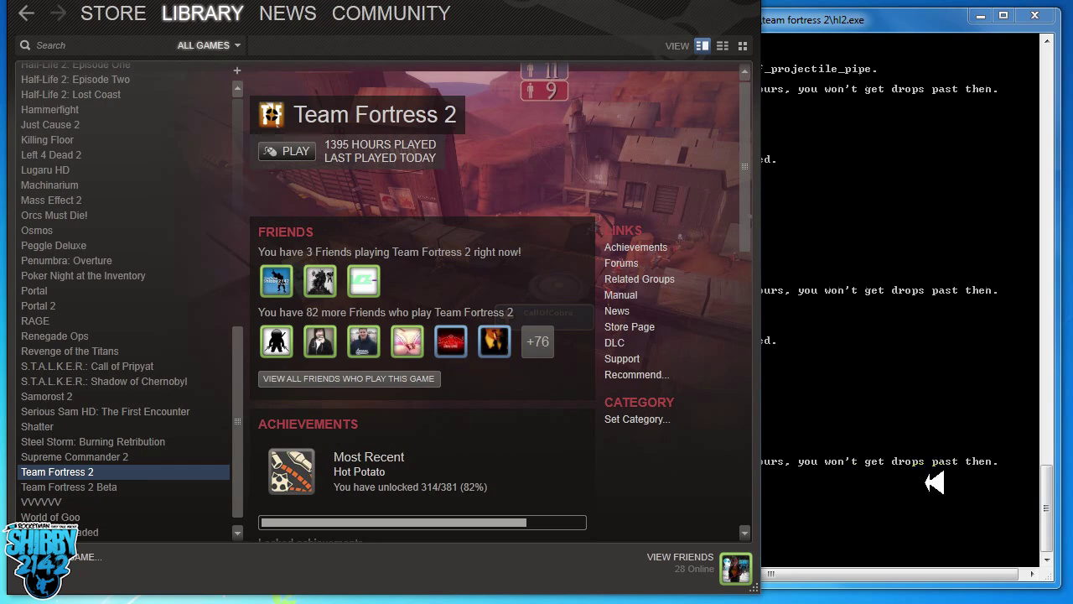
Open the launch options of Team Fortress 2 from the game's properties.
left_click_drag(239, 435, 218, 520)
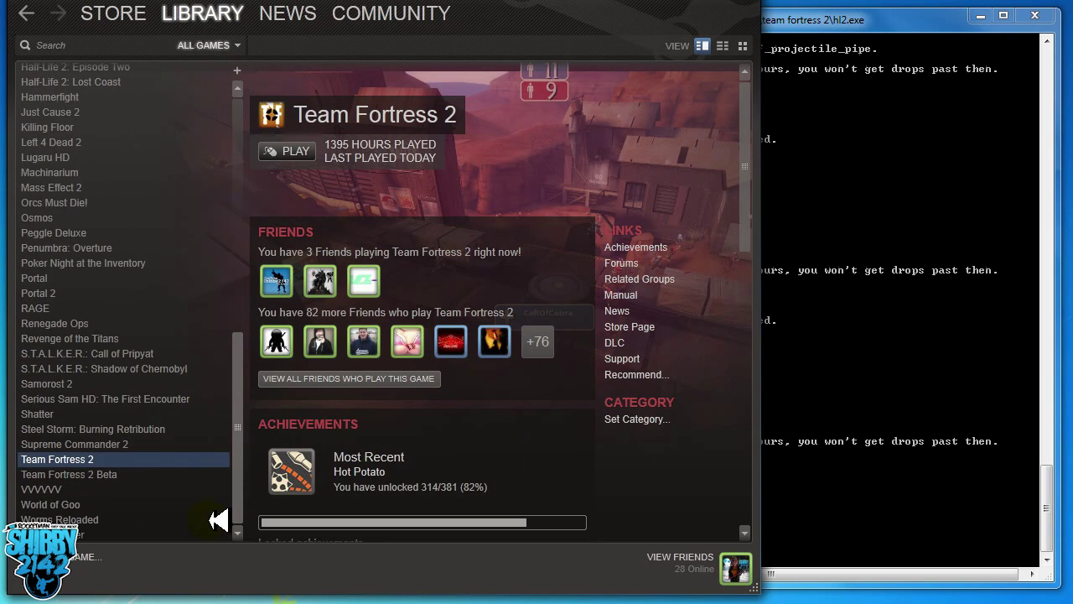
right_click(99, 458)
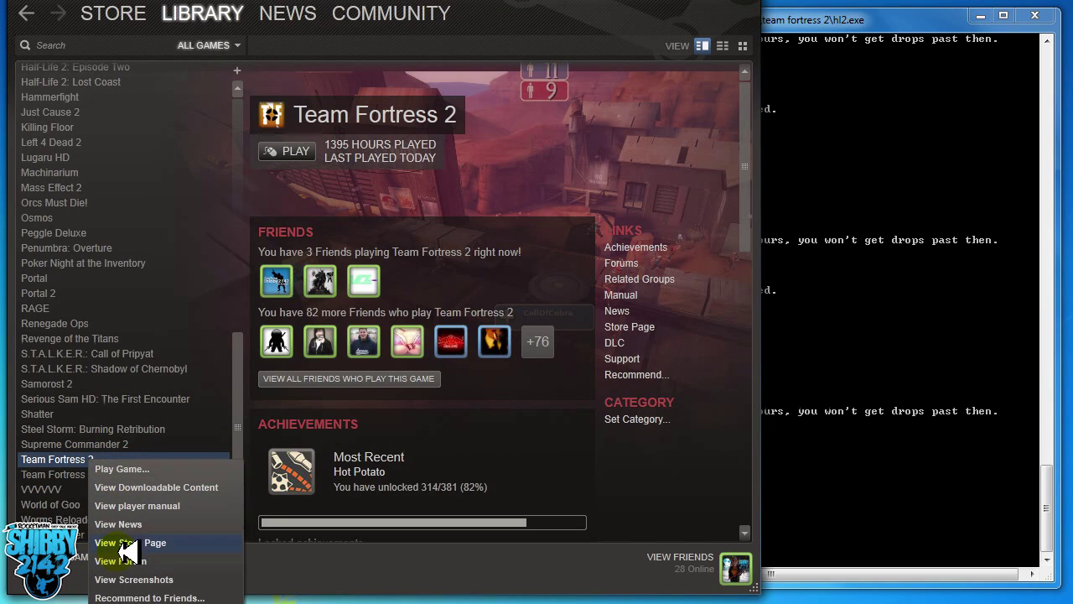
left_click(142, 599)
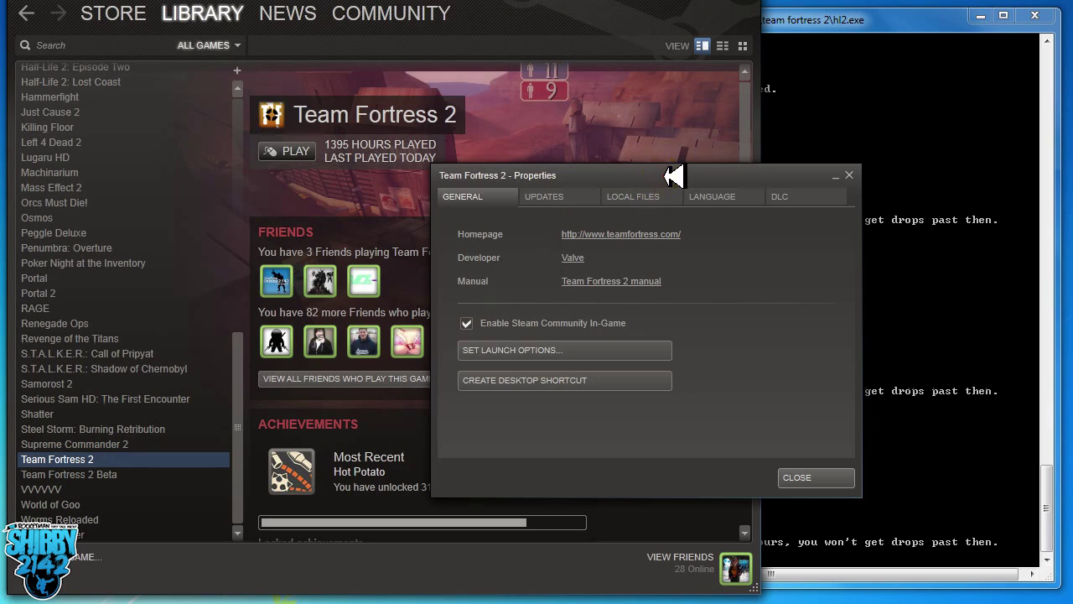
left_click_drag(671, 172, 569, 164)
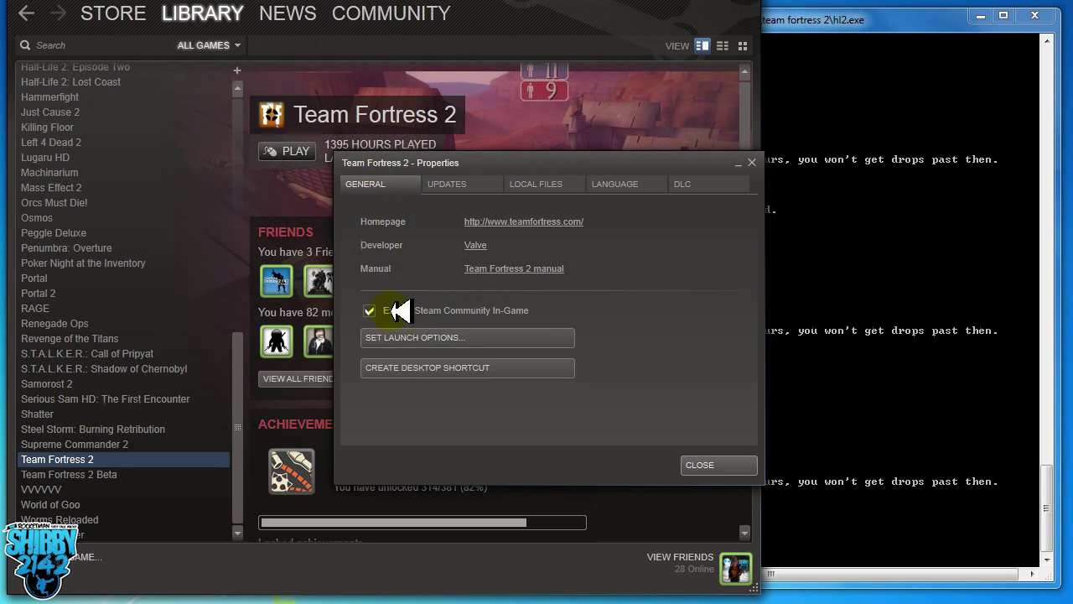
left_click(416, 336)
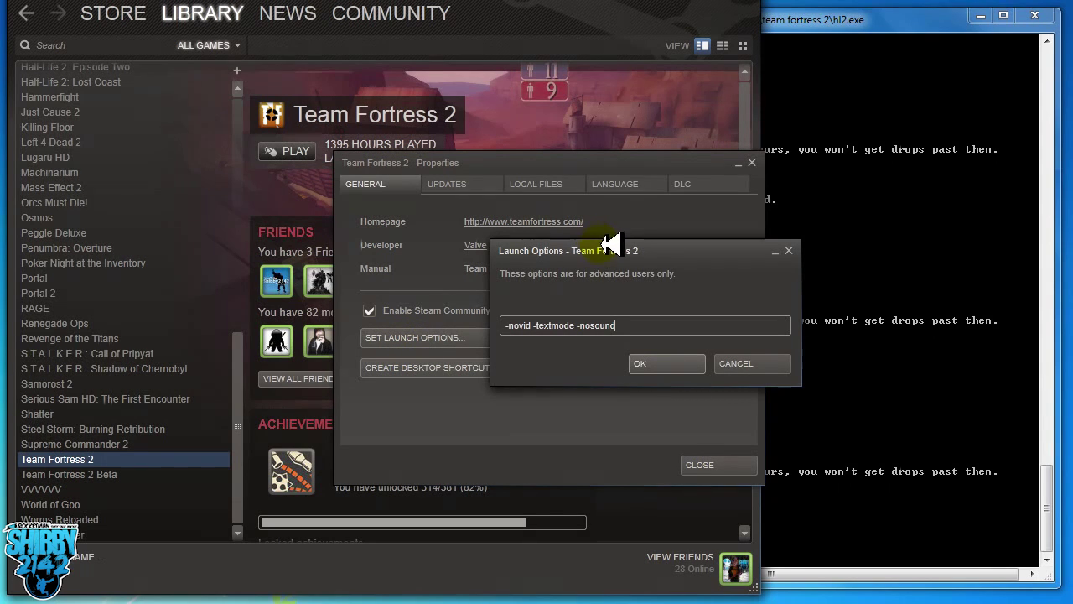
left_click_drag(591, 245, 530, 244)
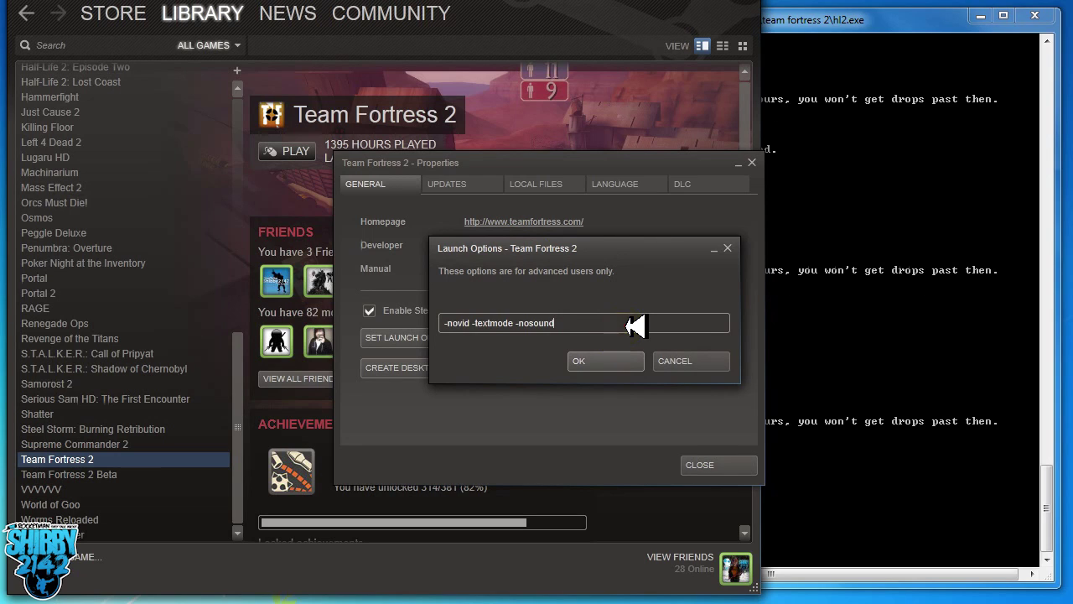
Confirm the launch options "-novid -textmode -nosound" for Team Fortress 2 and close its properties.
left_click_drag(635, 326, 458, 326)
left_click(466, 326)
left_click(566, 322)
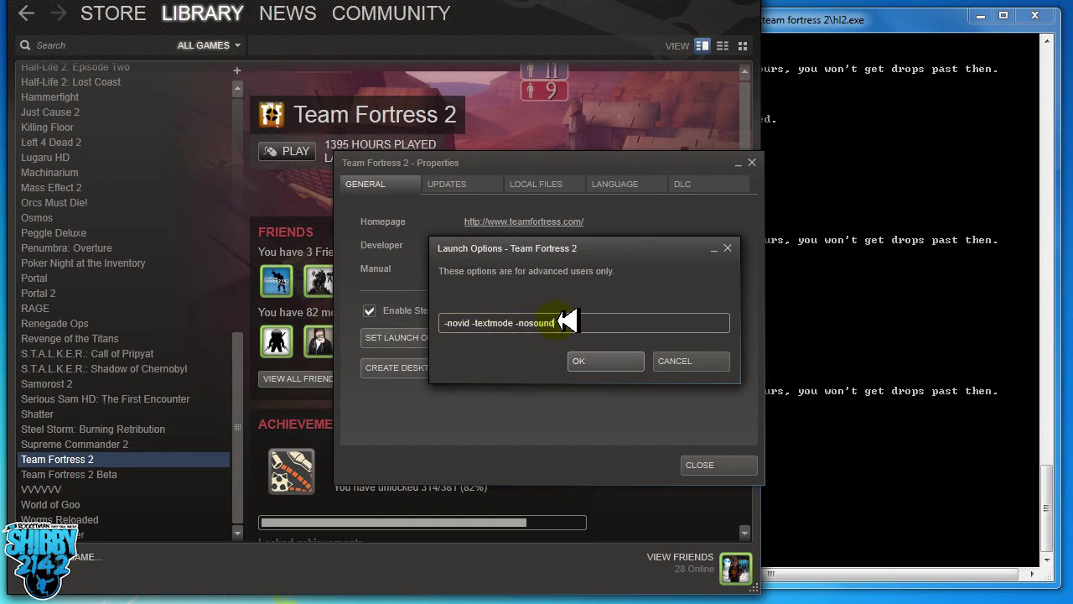
left_click(602, 364)
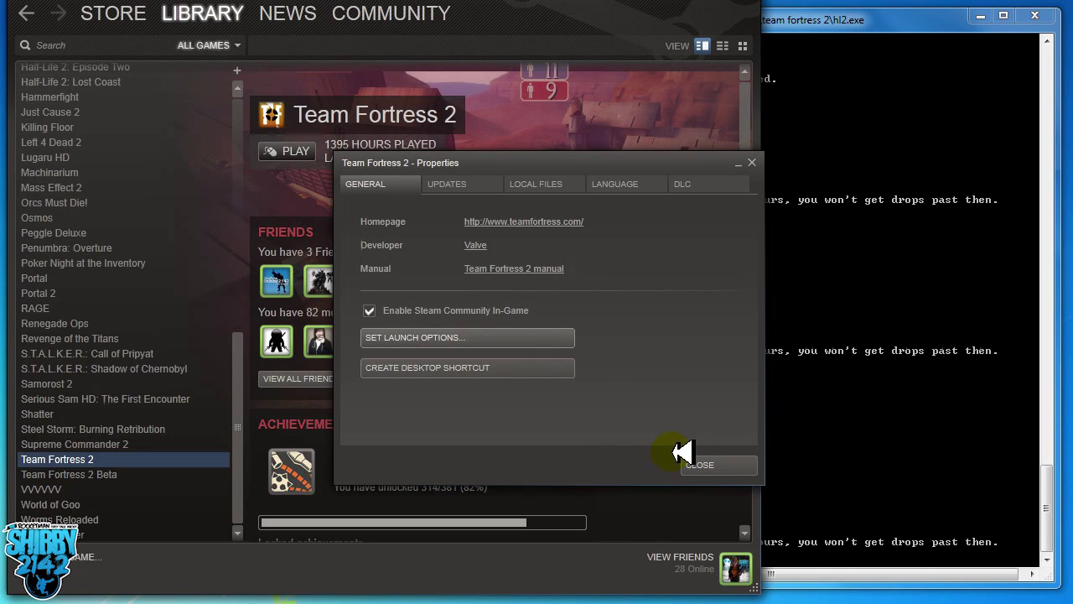
left_click(697, 461)
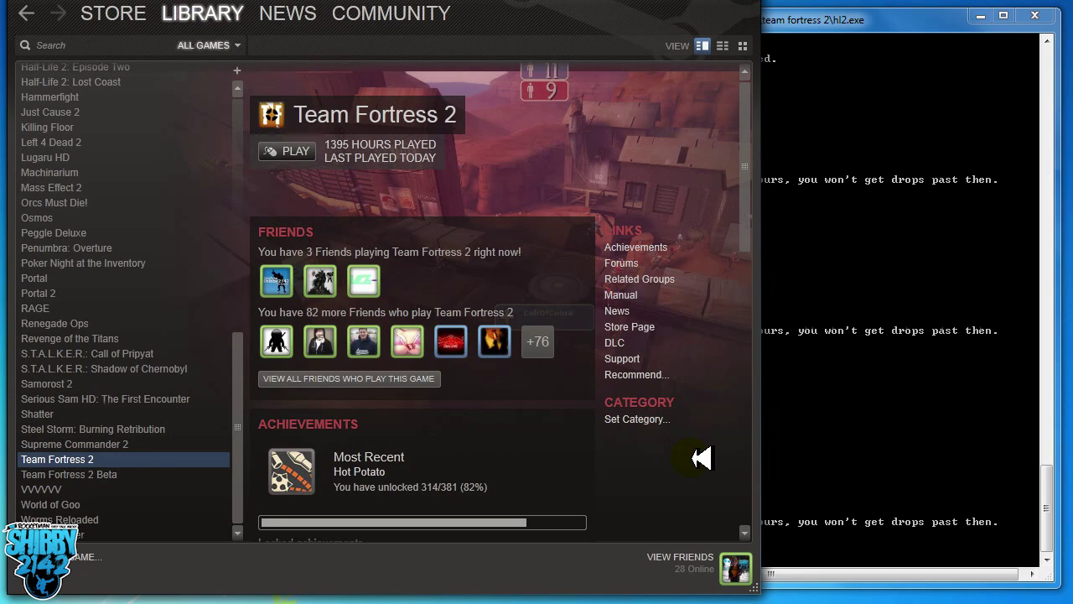
Close the running hl2.exe text console of Team Fortress 2.
left_click(828, 18)
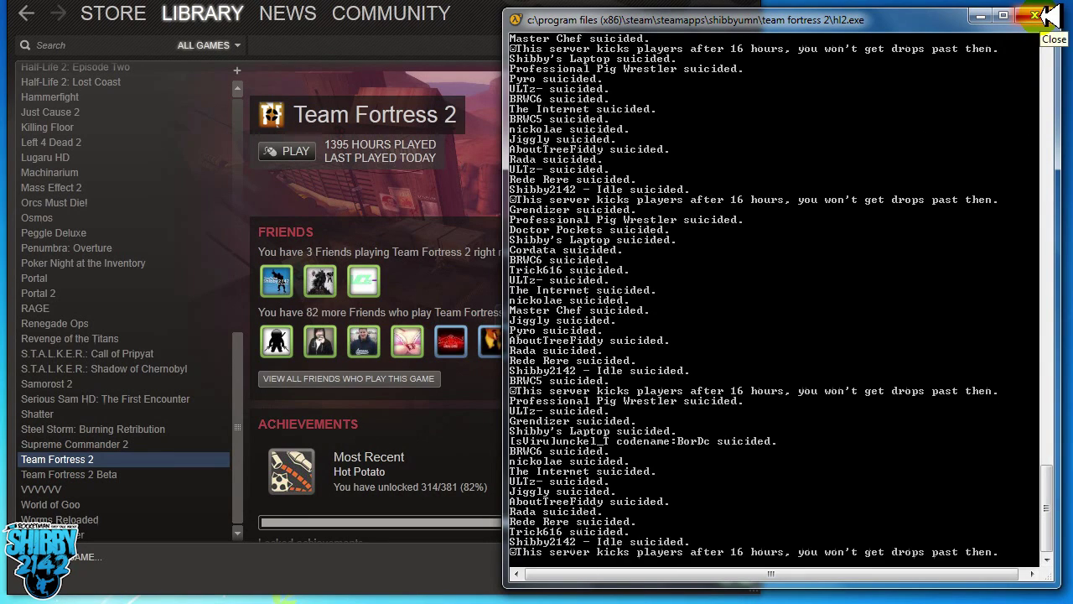
left_click(1036, 16)
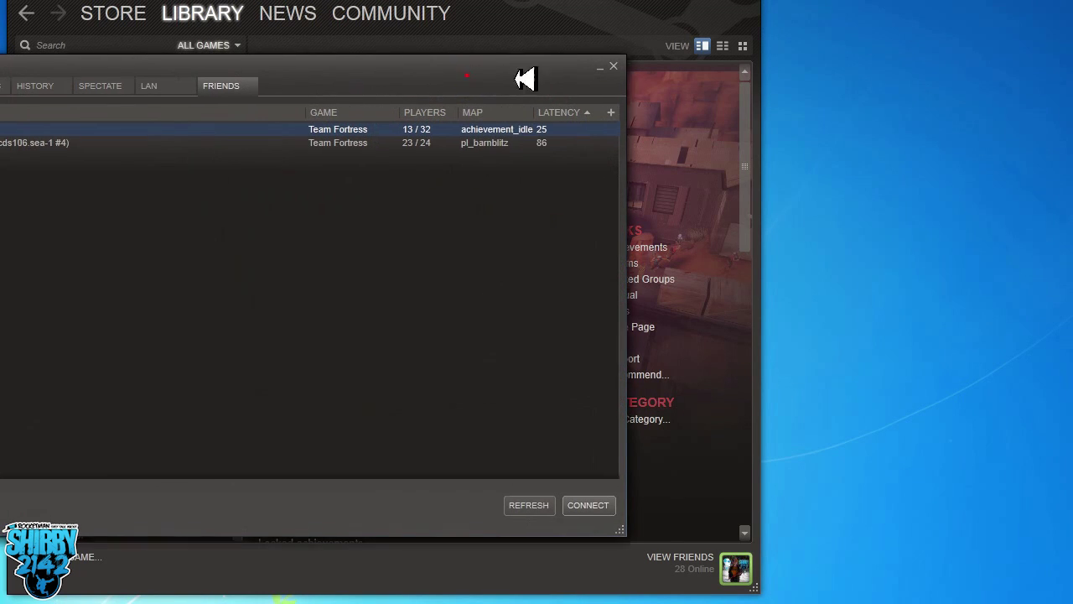
Filter the internet server list to the game Team Fortress 2 and the map achievement_idle.
left_click_drag(525, 79, 778, 64)
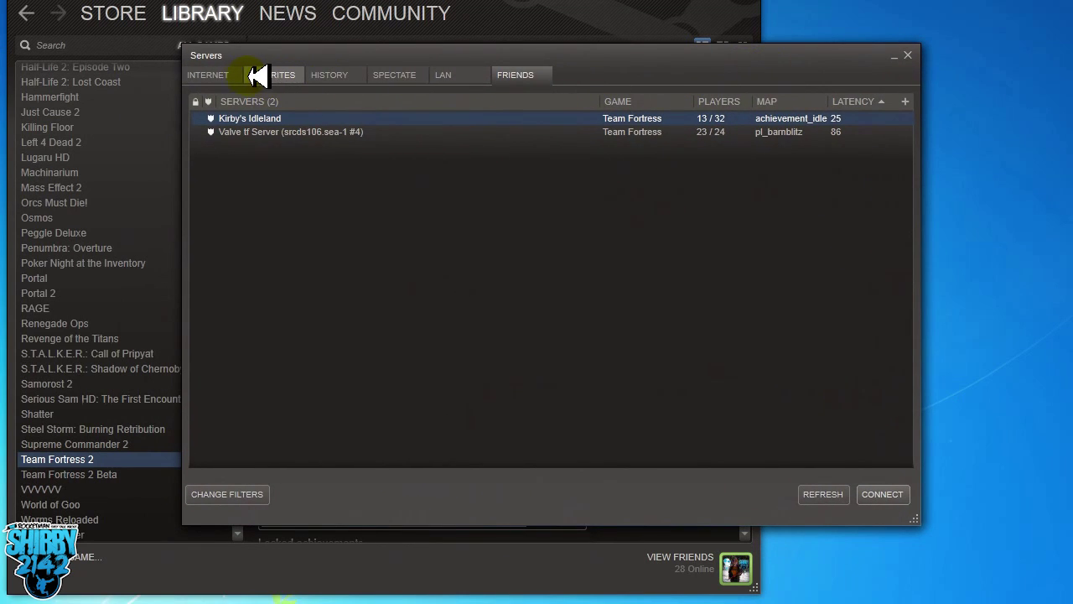
left_click(236, 75)
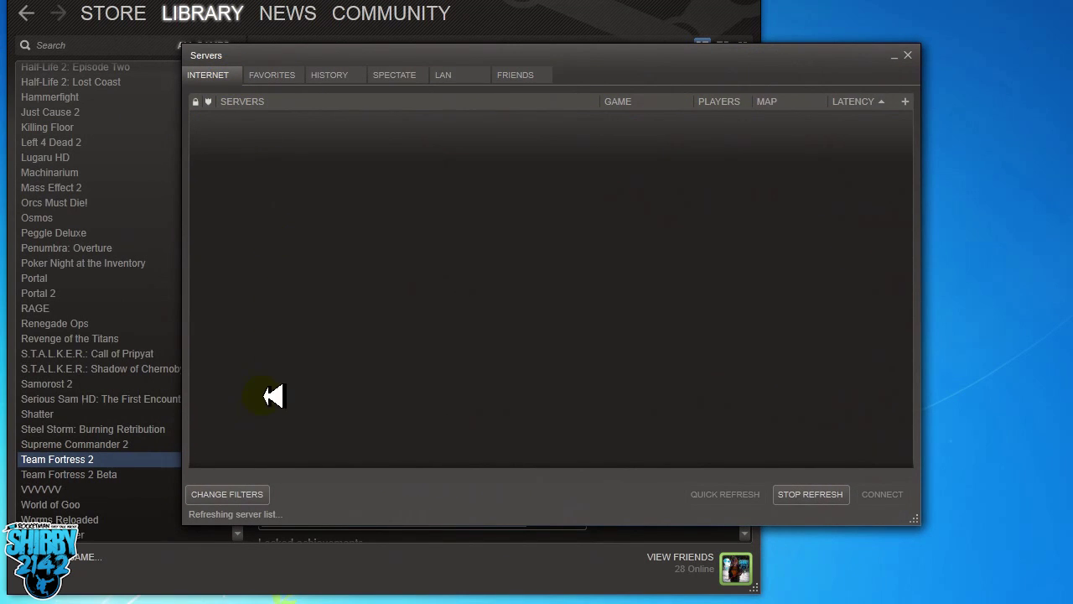
left_click(233, 493)
left_click(350, 409)
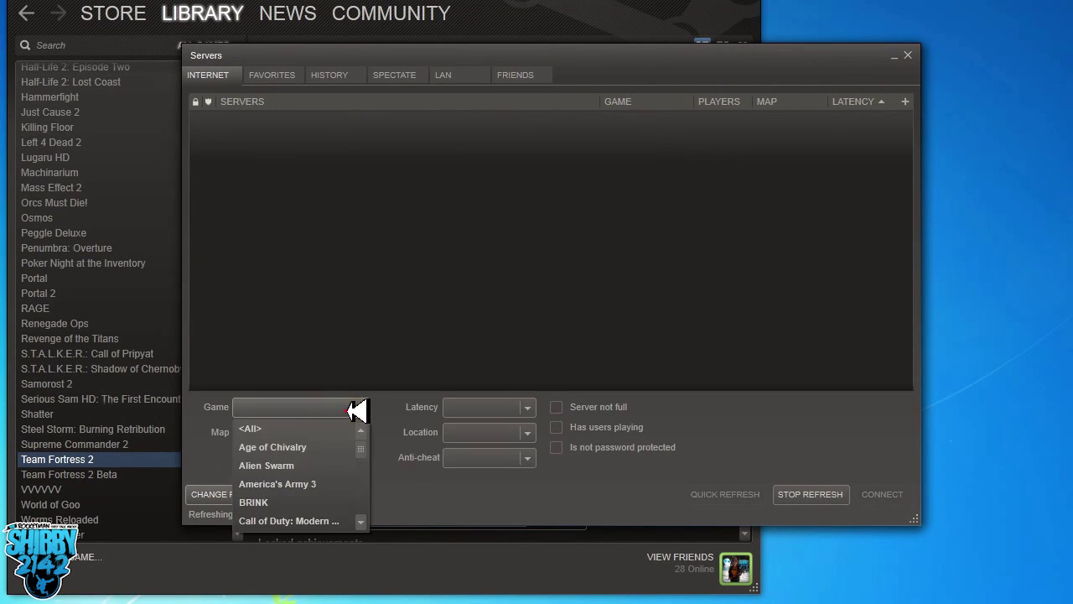
scroll(311, 426, "down", 8)
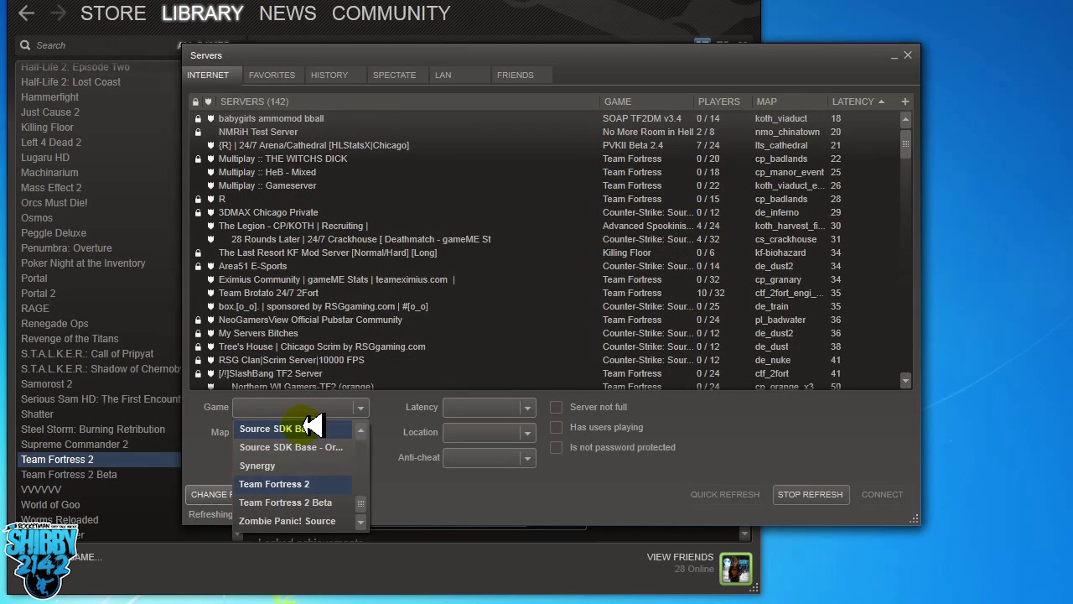
left_click(298, 483)
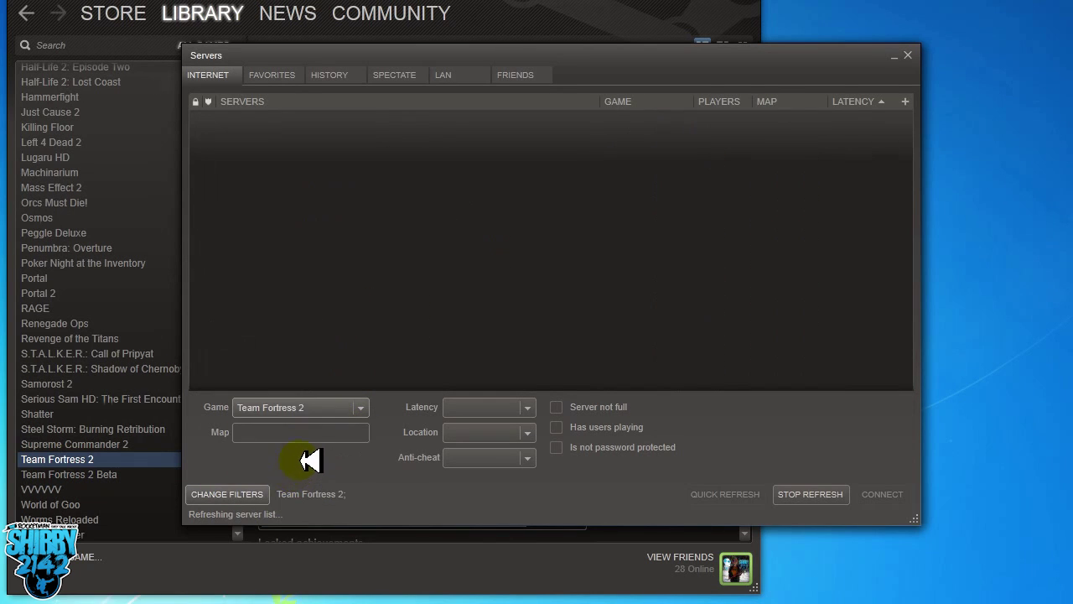
left_click(311, 434)
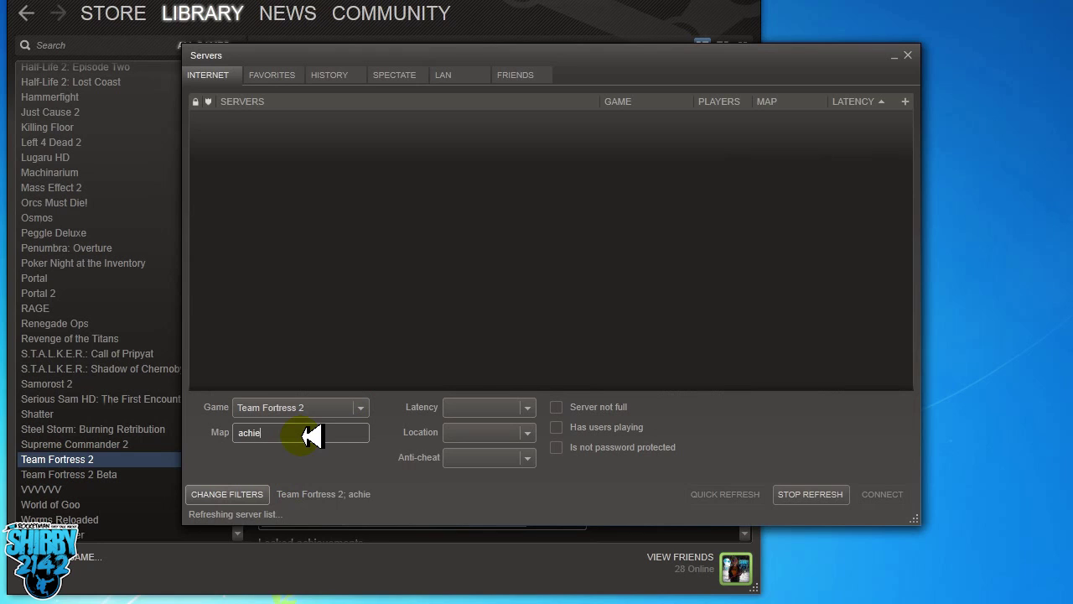
type("achievement")
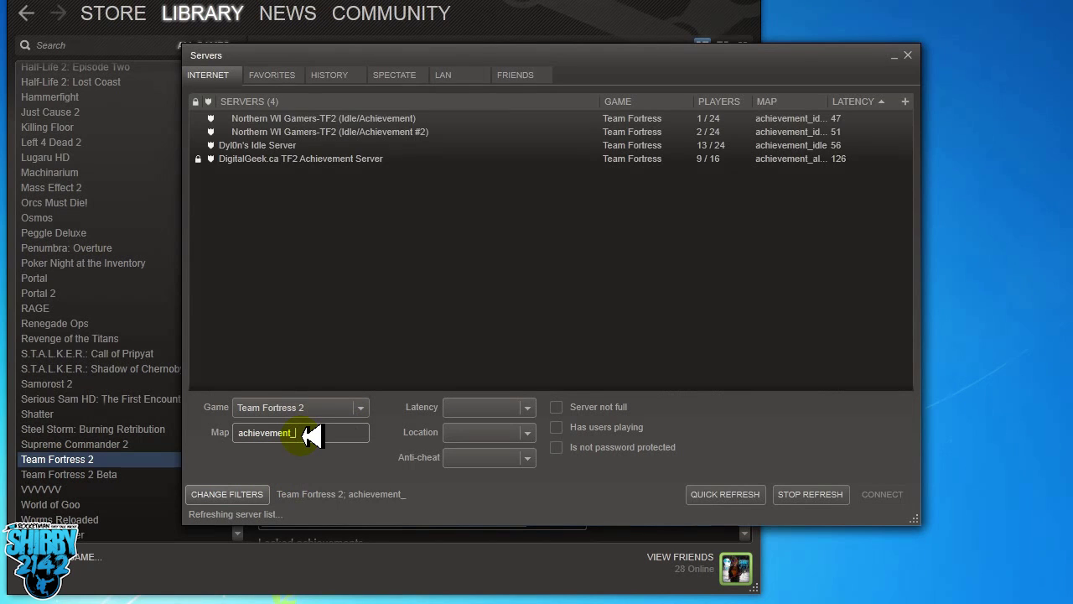
type("_idle")
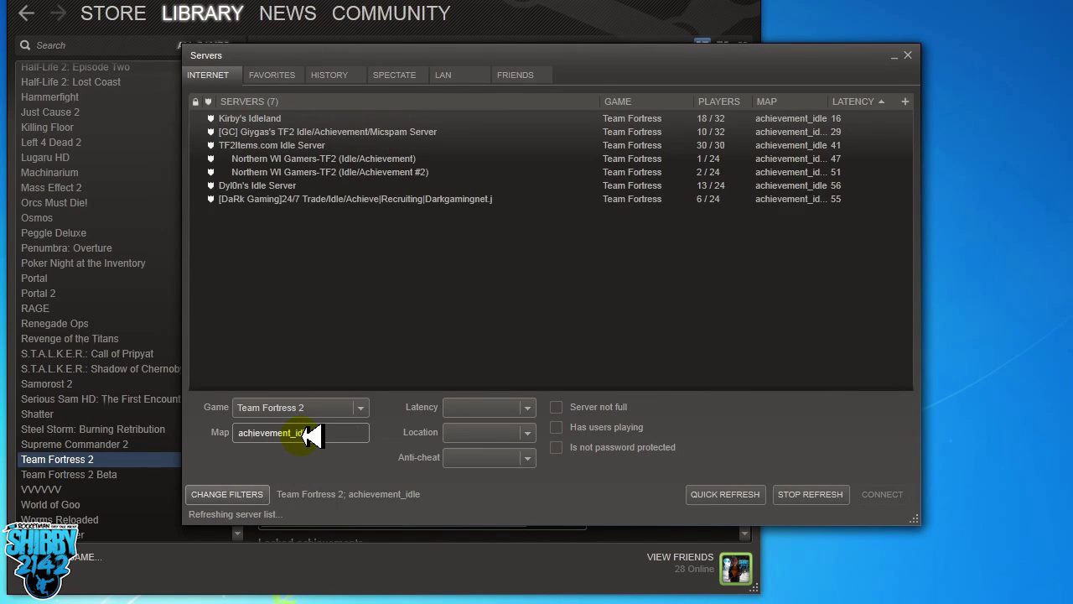
Hide the Game column in the server list and narrow the Servers column.
right_click(614, 103)
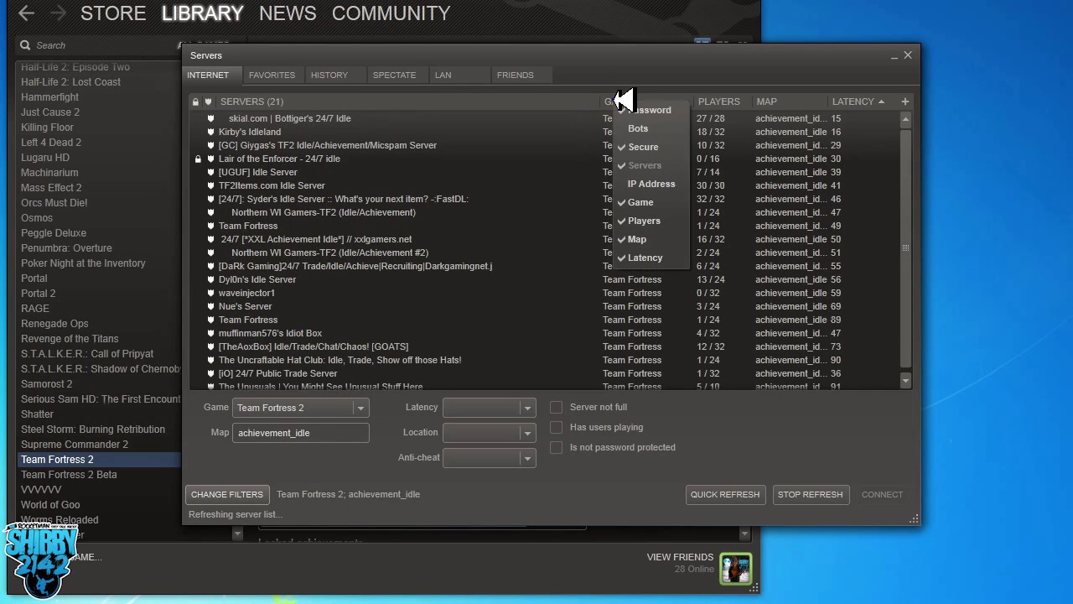
left_click(633, 198)
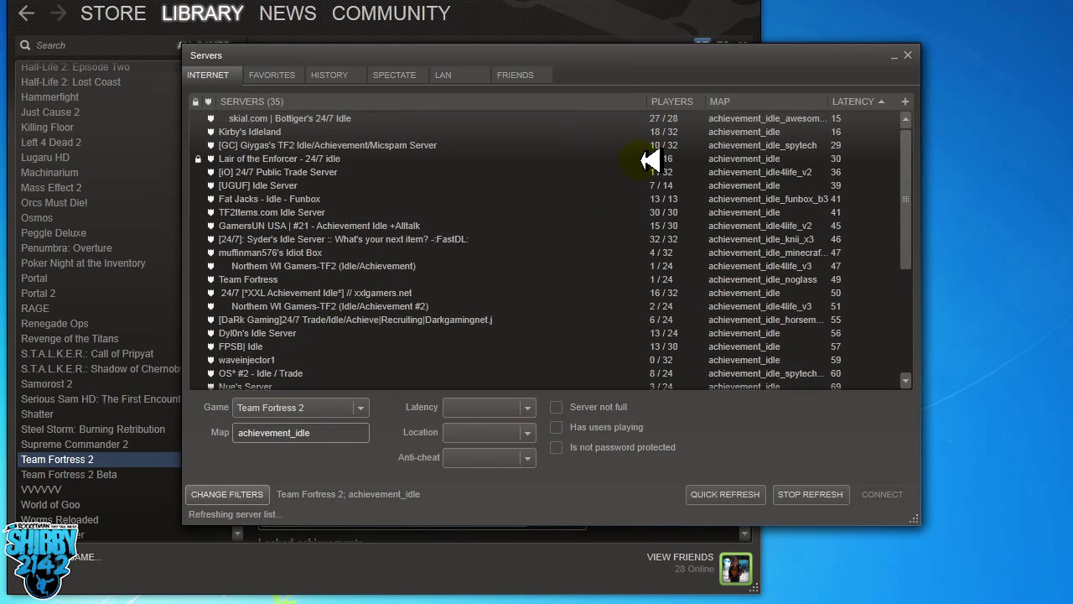
left_click_drag(656, 104, 526, 107)
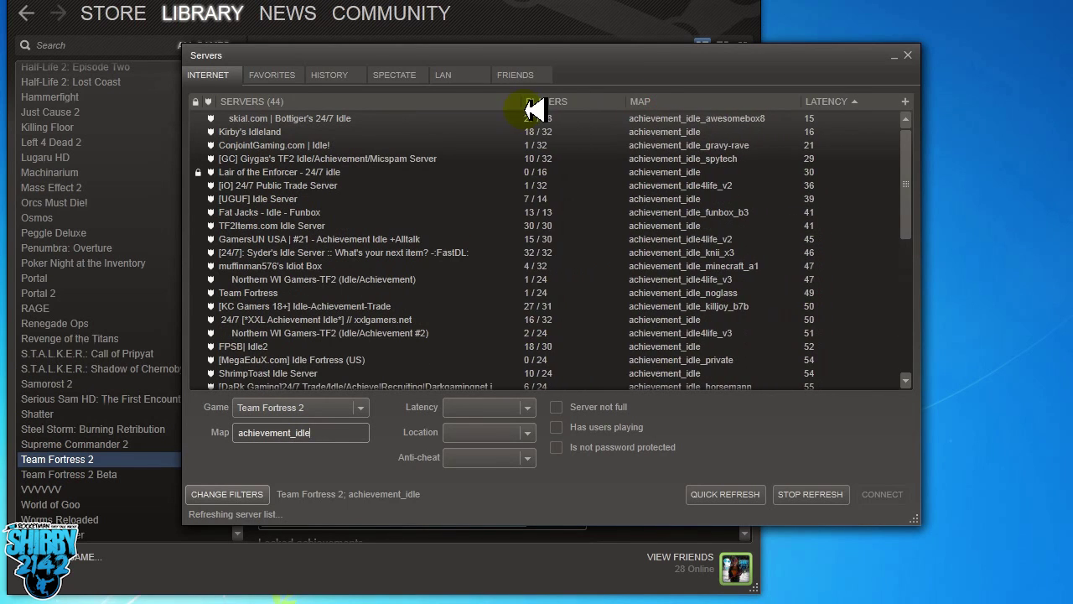
Restrict the server list to latency < 150, not full, has users playing, not password protected, and Secure anti-cheat.
left_click(495, 407)
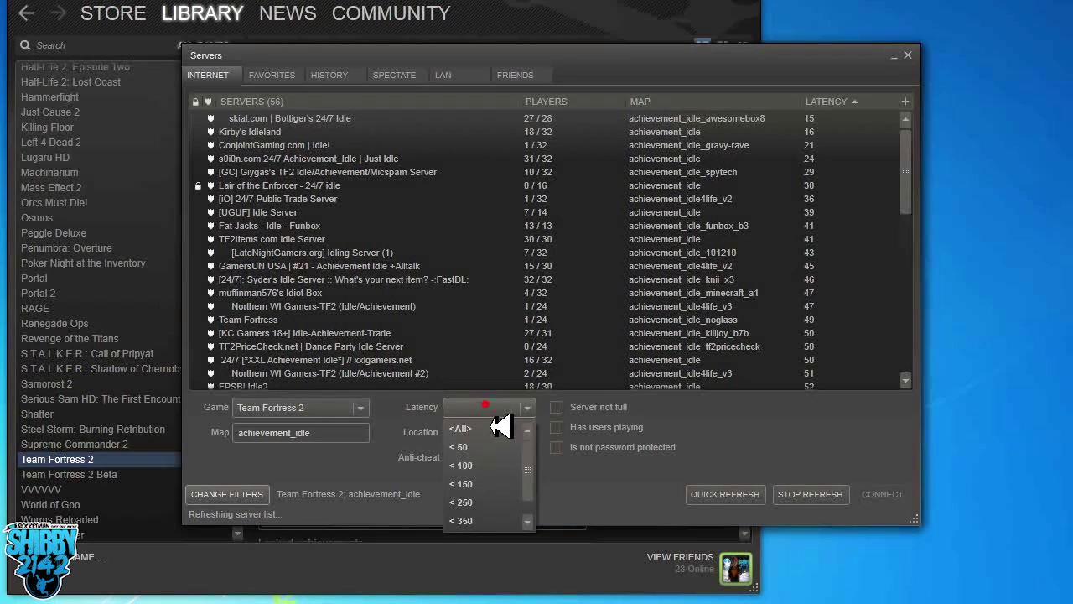
left_click(492, 478)
left_click(557, 408)
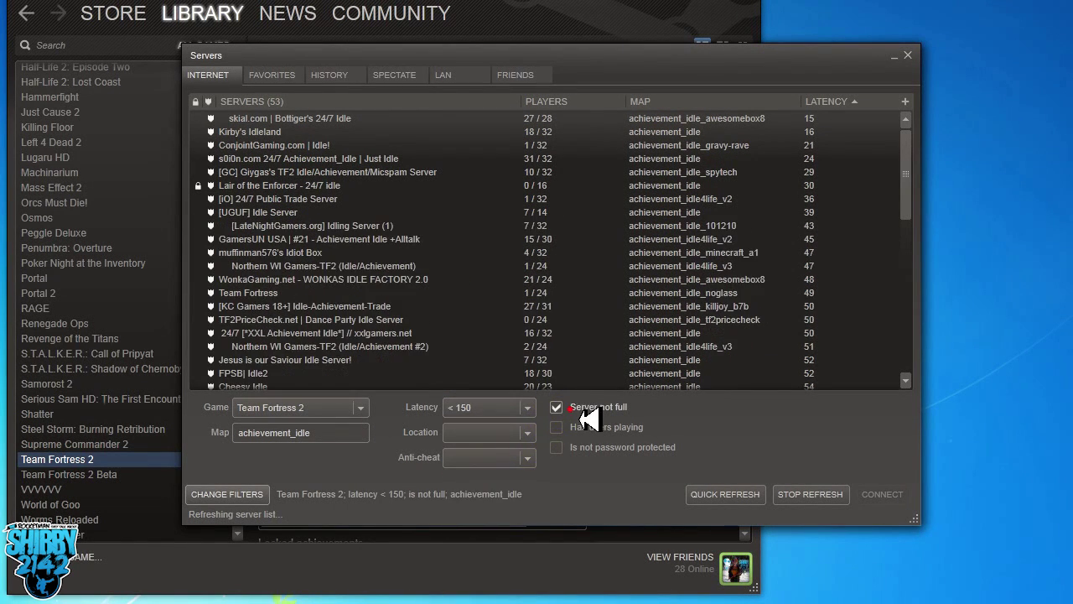
left_click(557, 428)
left_click(556, 447)
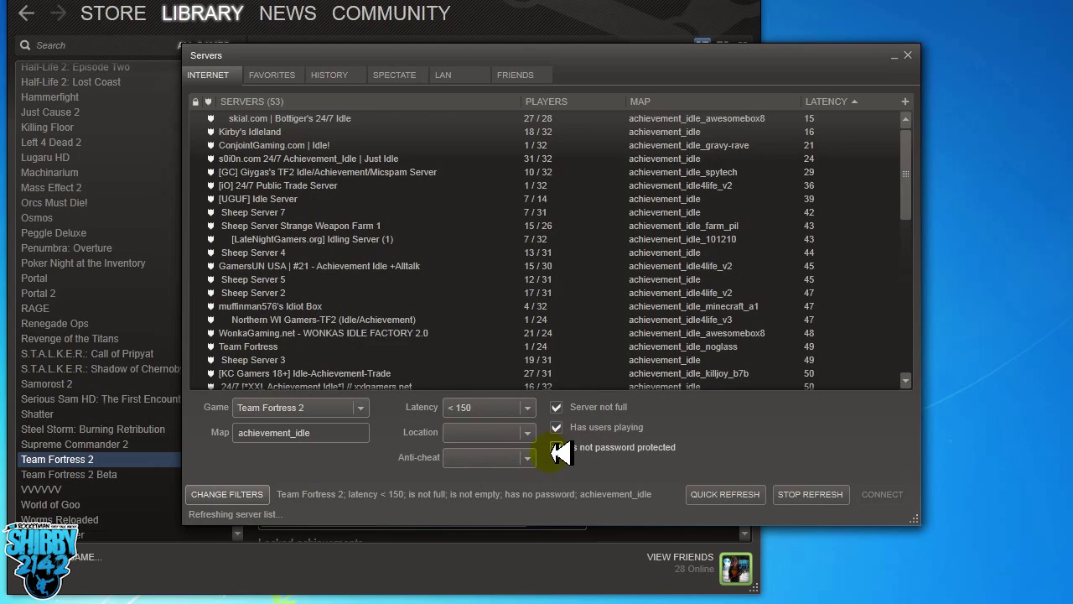
left_click(527, 458)
left_click(486, 494)
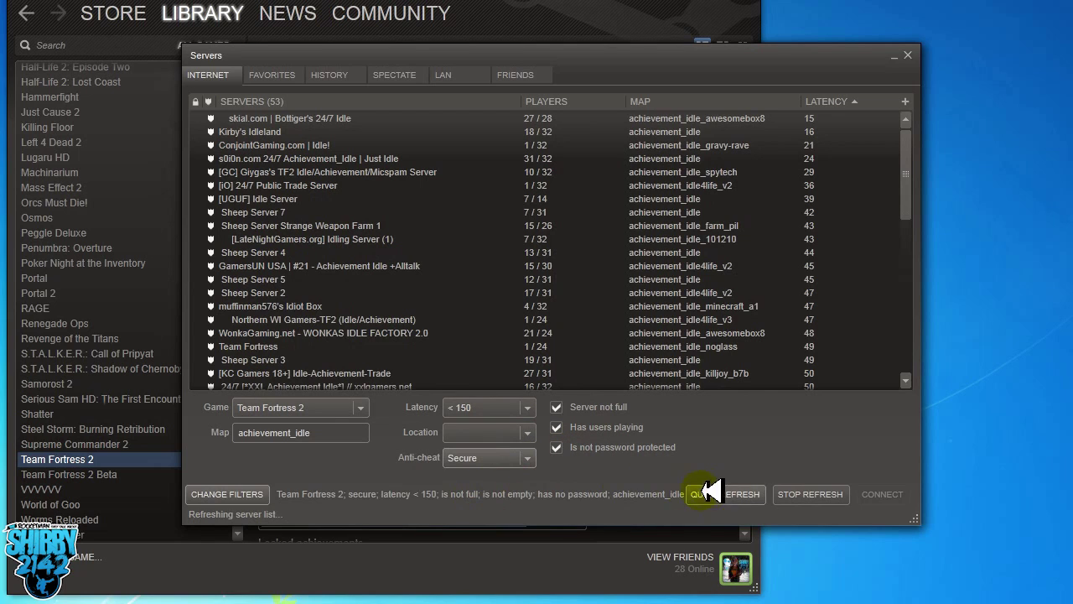
Select the Kirby's Idleland server in the filtered server list.
left_click(560, 120)
left_click(566, 132)
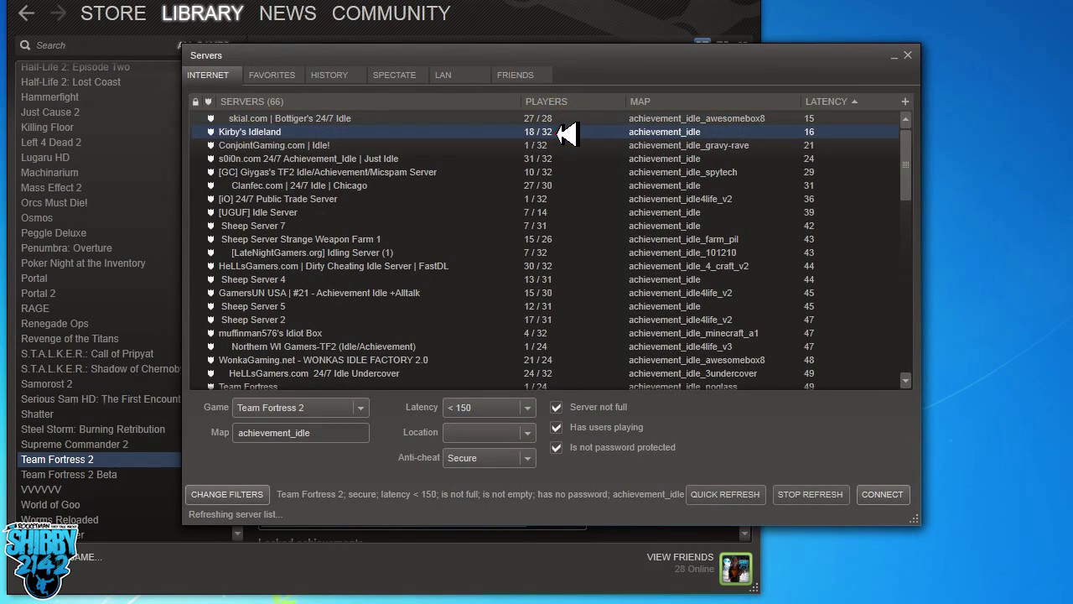
left_click(557, 145)
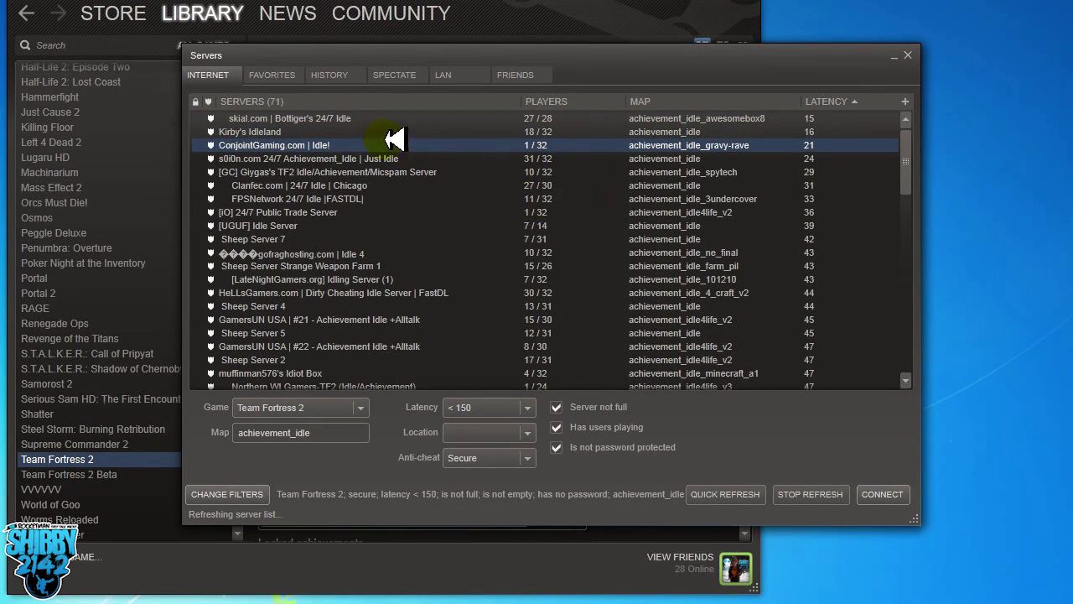
left_click(341, 131)
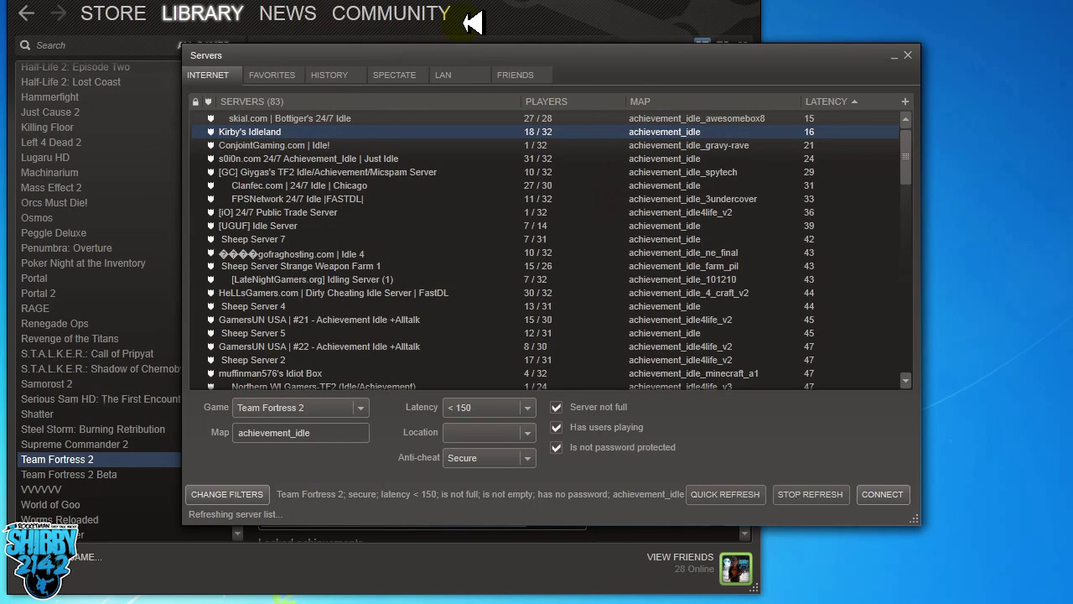
Launch Team Fortress 2 from the game library.
left_click(105, 457)
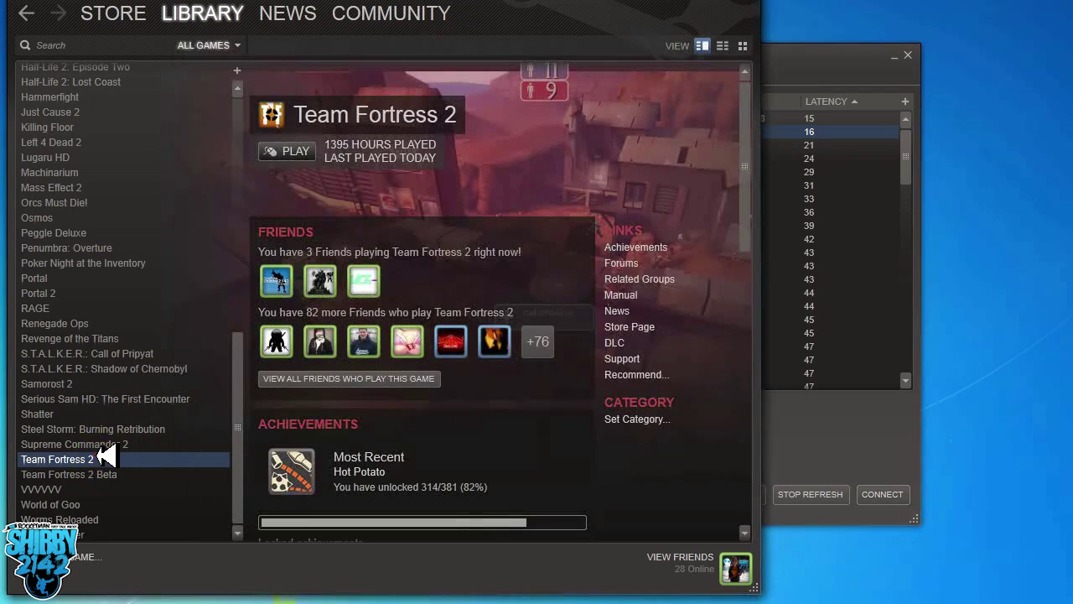
right_click(105, 457)
left_click(113, 463)
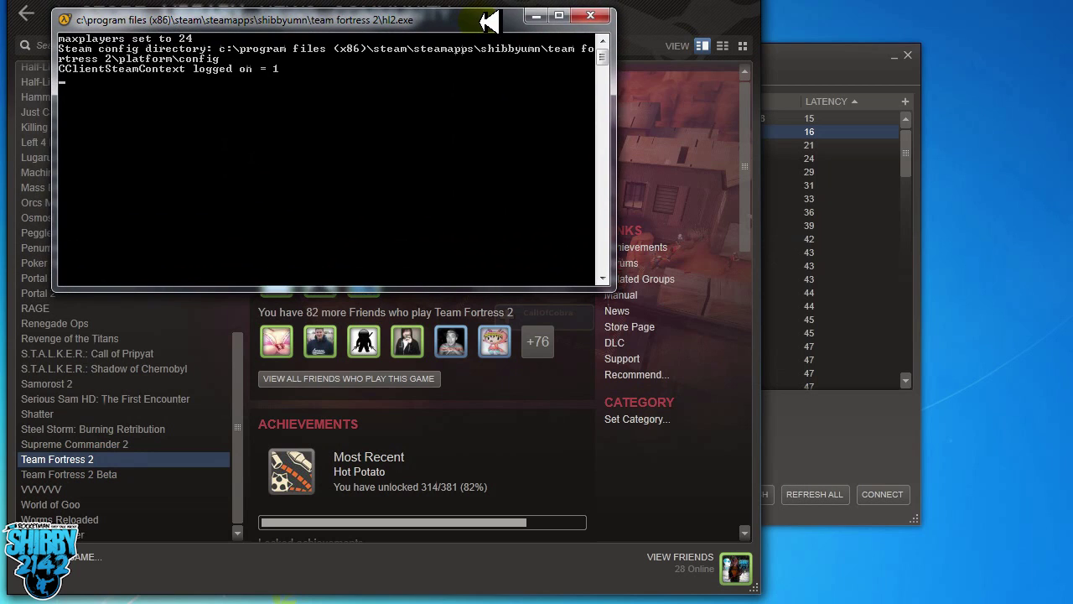
Reposition the hl2.exe console window over the library and make it taller.
left_click_drag(542, 19, 504, 39)
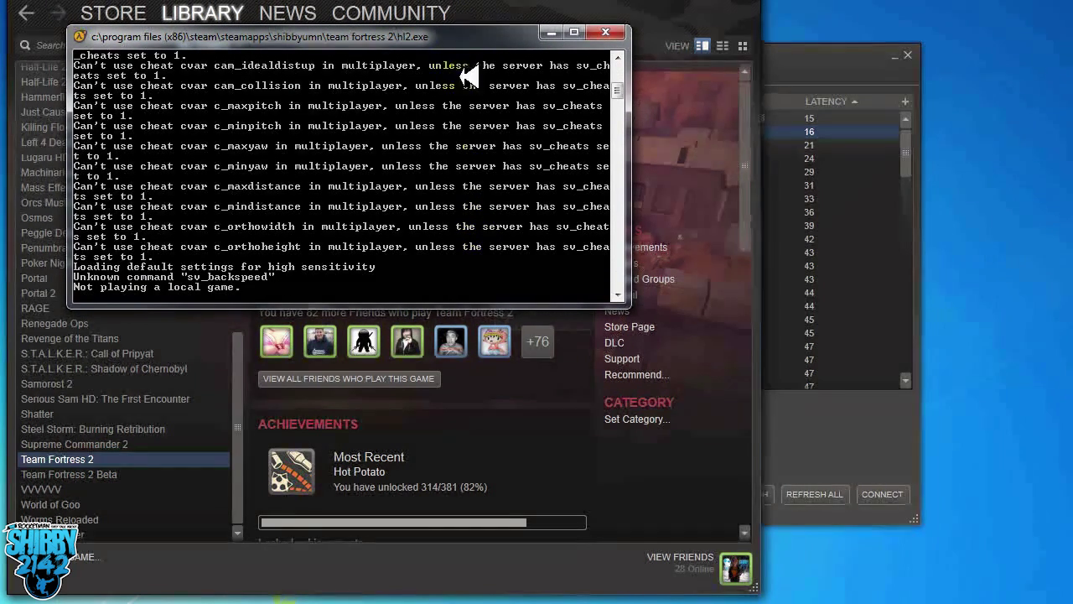
left_click_drag(456, 39, 437, 56)
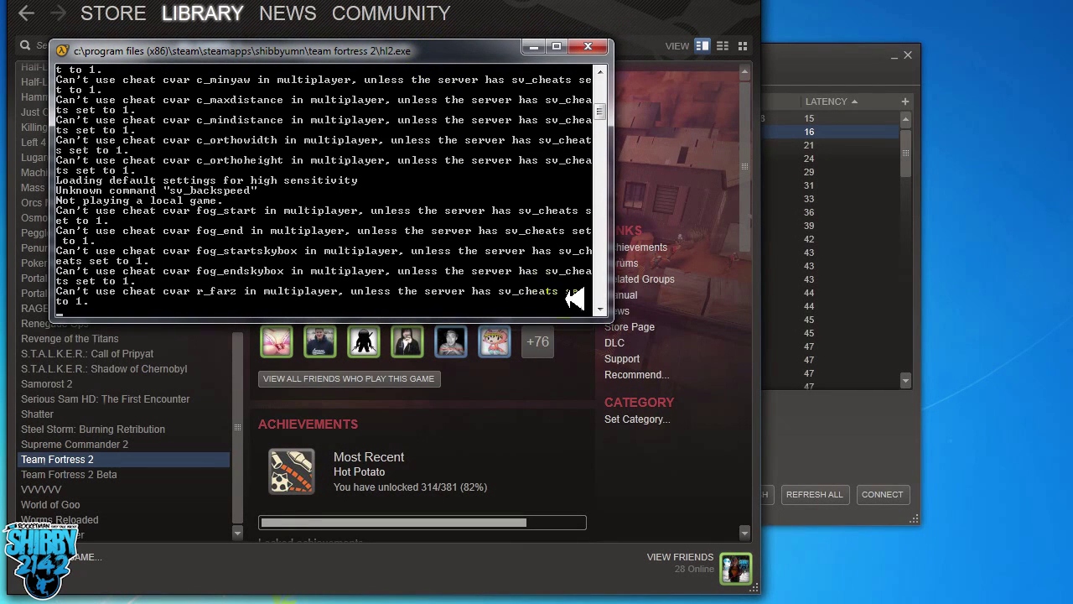
left_click(600, 308)
left_click_drag(613, 319, 609, 522)
Connect to the Kirby's Idleland server from the server list and bring the hl2.exe console window to the front.
left_click_drag(793, 66, 804, 66)
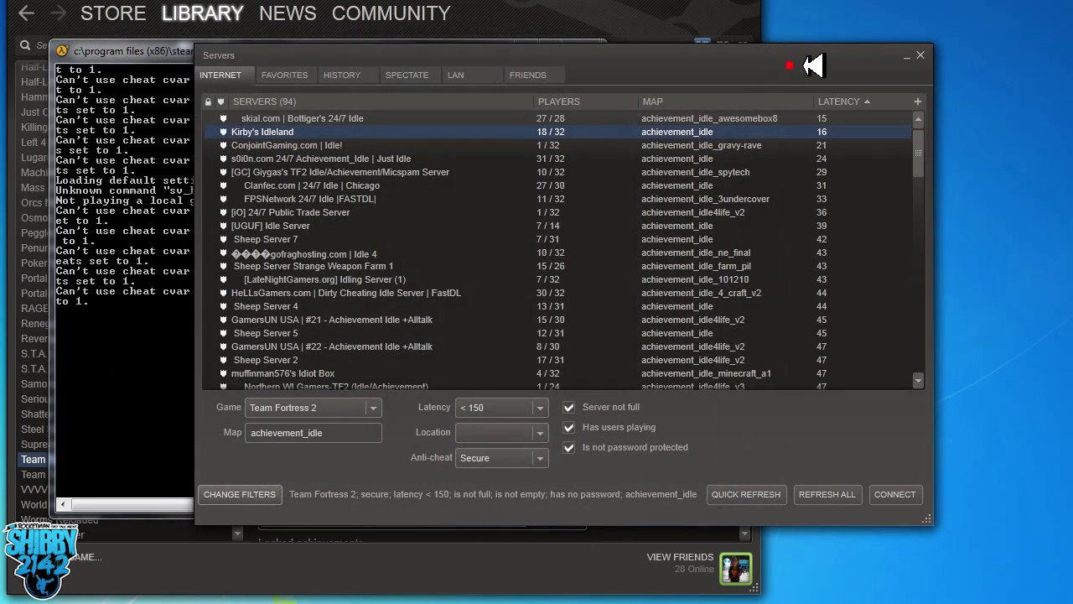
right_click(388, 135)
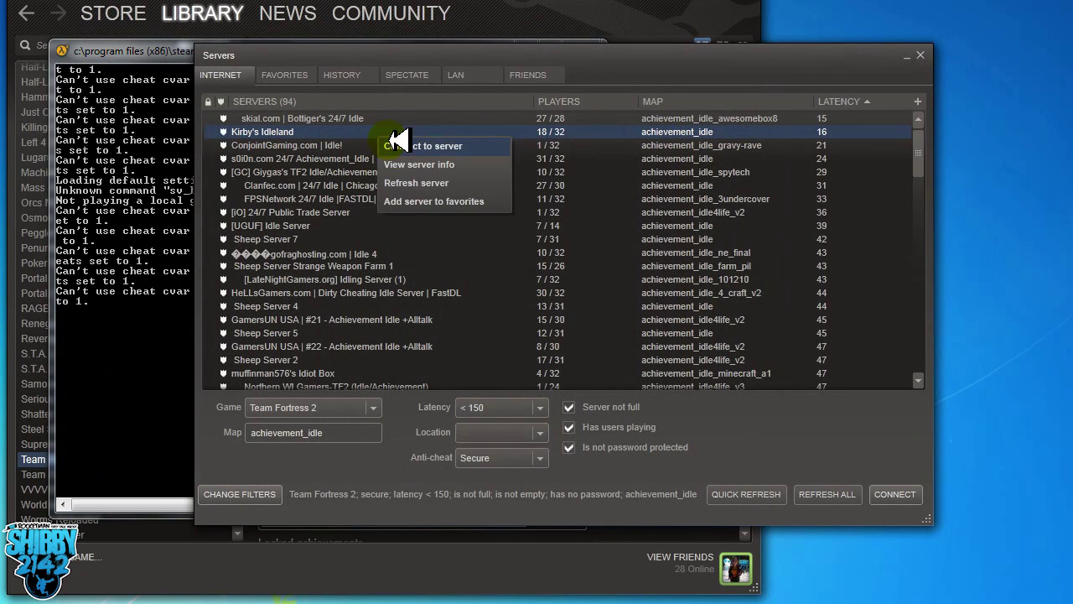
left_click(394, 144)
left_click(189, 51)
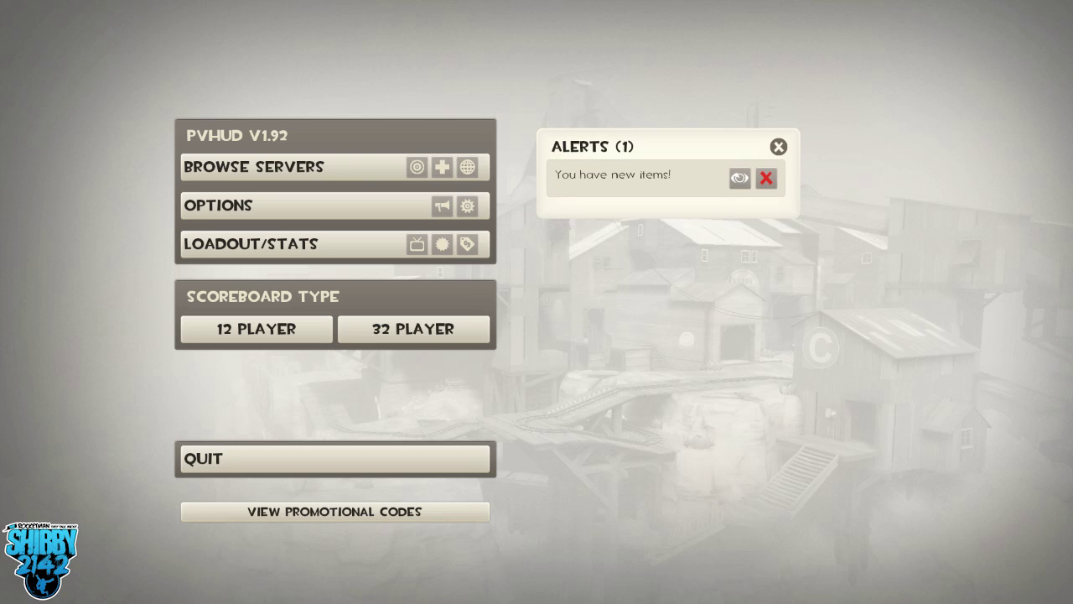
Review all the newly acquired items from the new-items alert, one by one to the last, and resume the game.
left_click(739, 178)
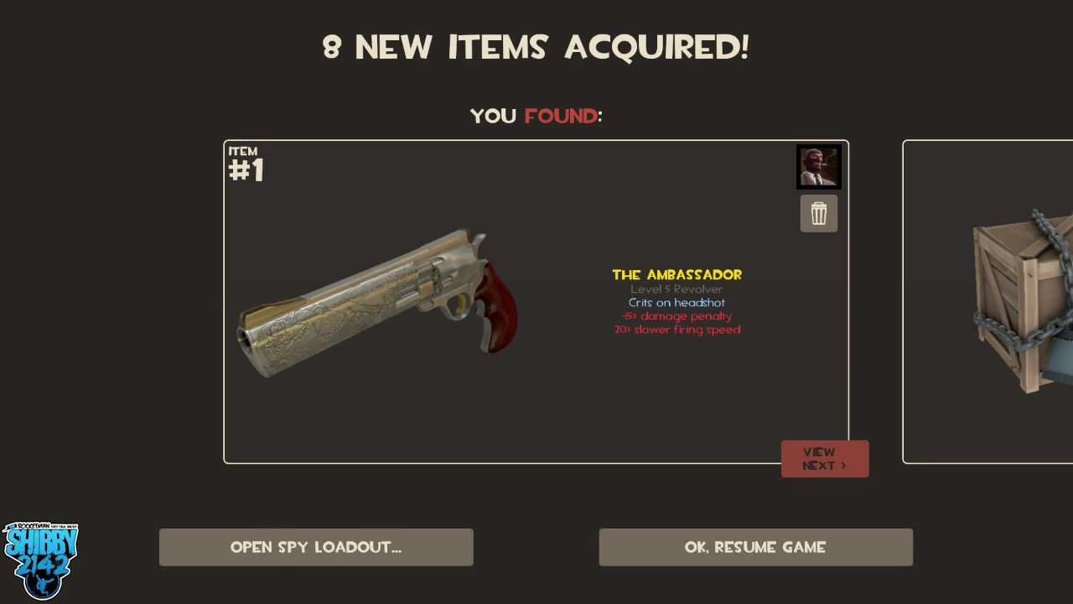
left_click(825, 458)
left_click(825, 459)
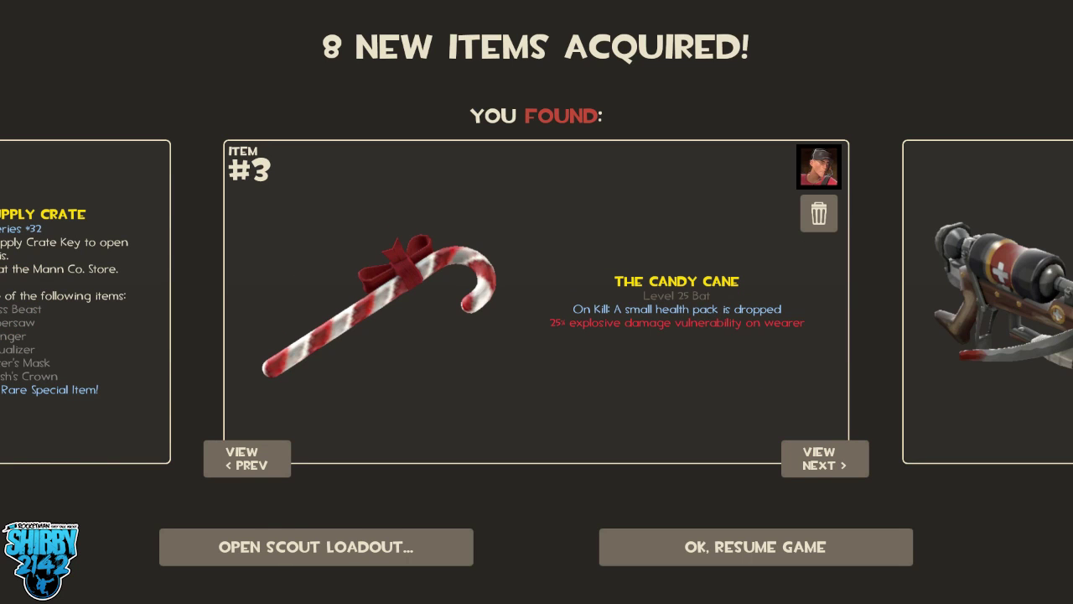
left_click(825, 459)
key("Right")
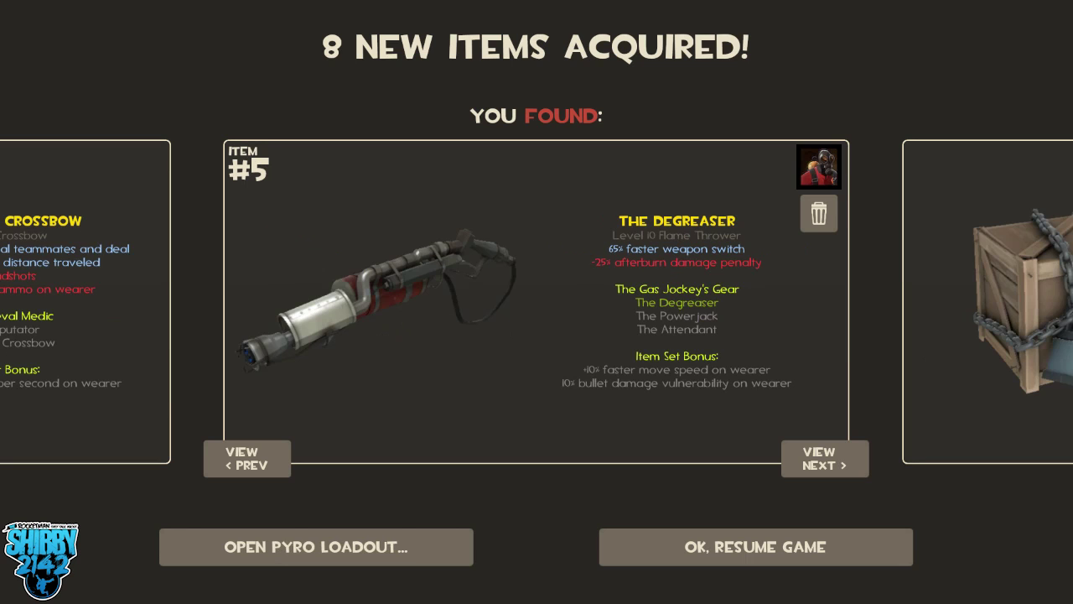
key("Right")
key("Right")
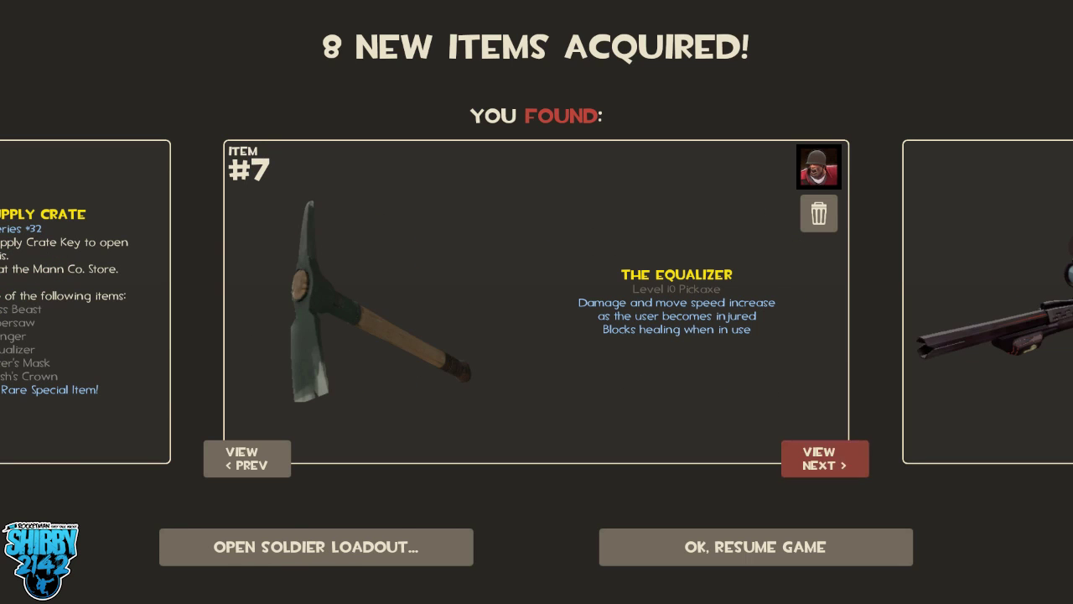
left_click(824, 458)
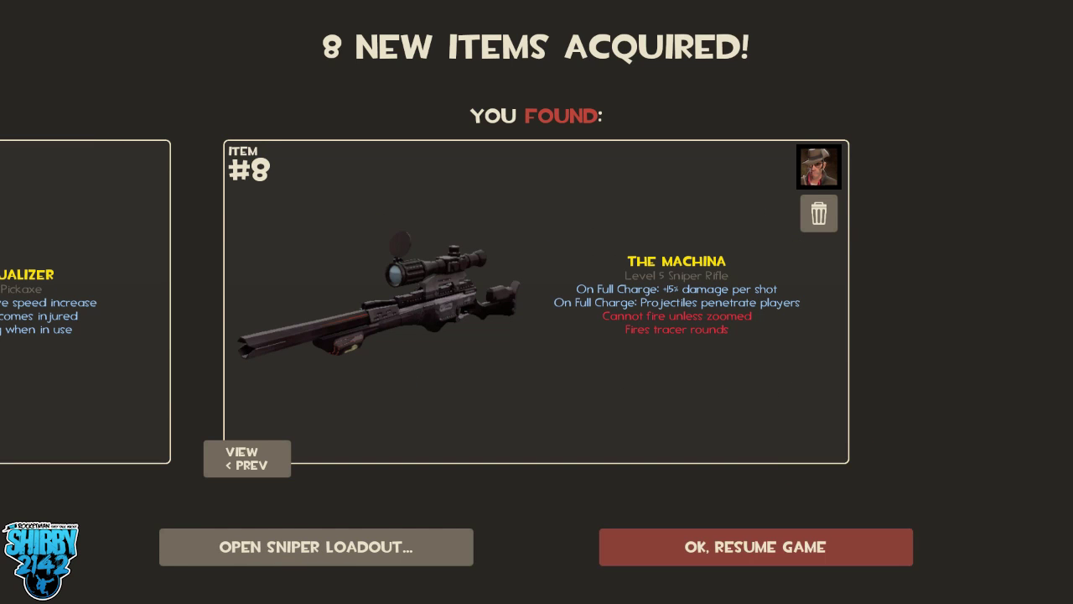
left_click(755, 547)
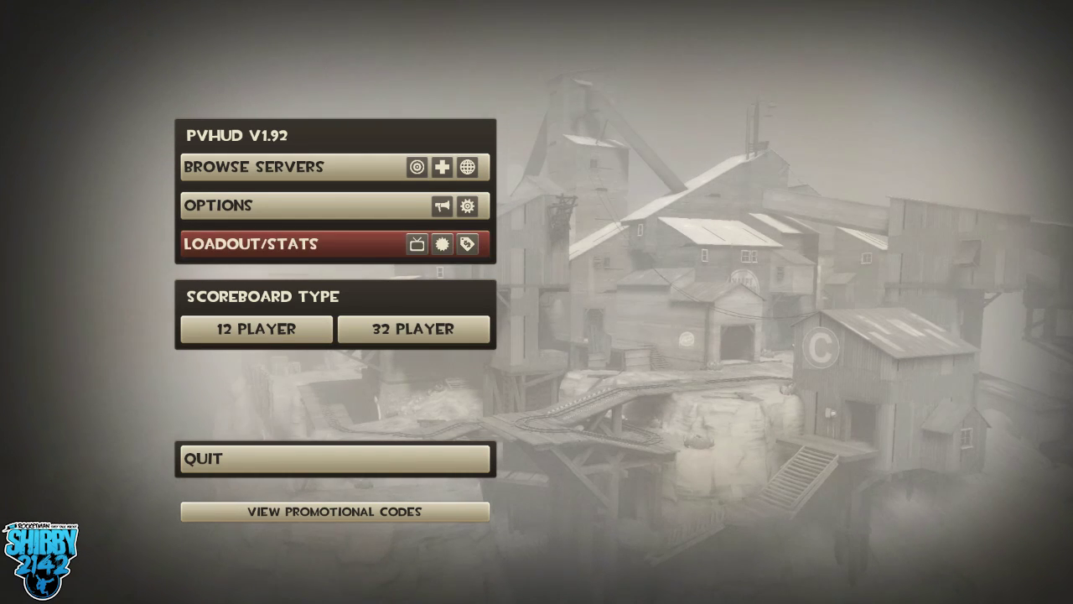
Check the backpack's first page for the newly found items and return to the main menu.
left_click(251, 243)
left_click(284, 394)
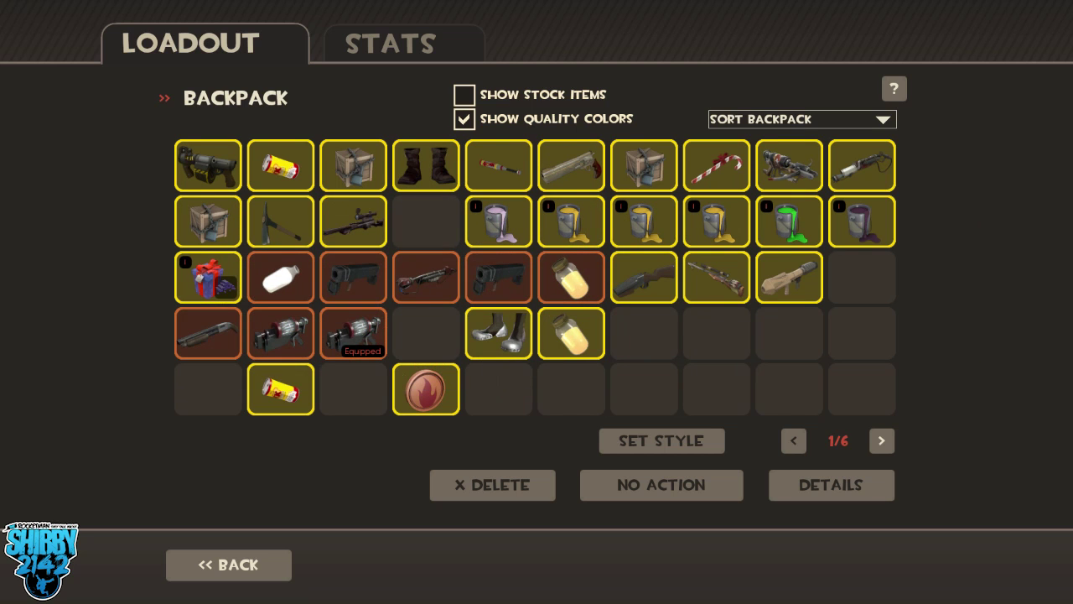
left_click(229, 564)
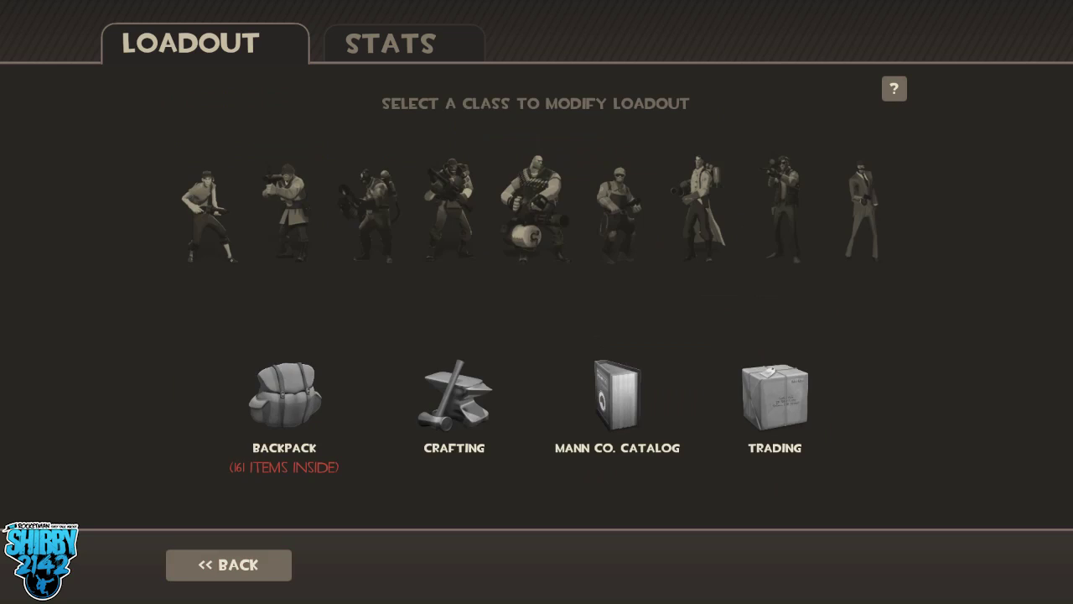
left_click(228, 565)
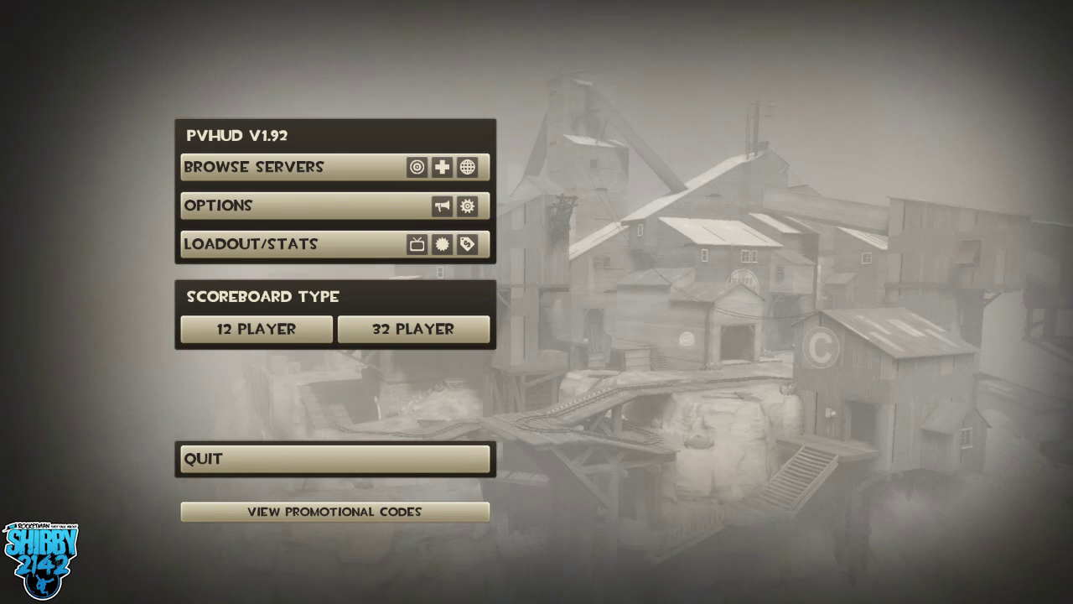